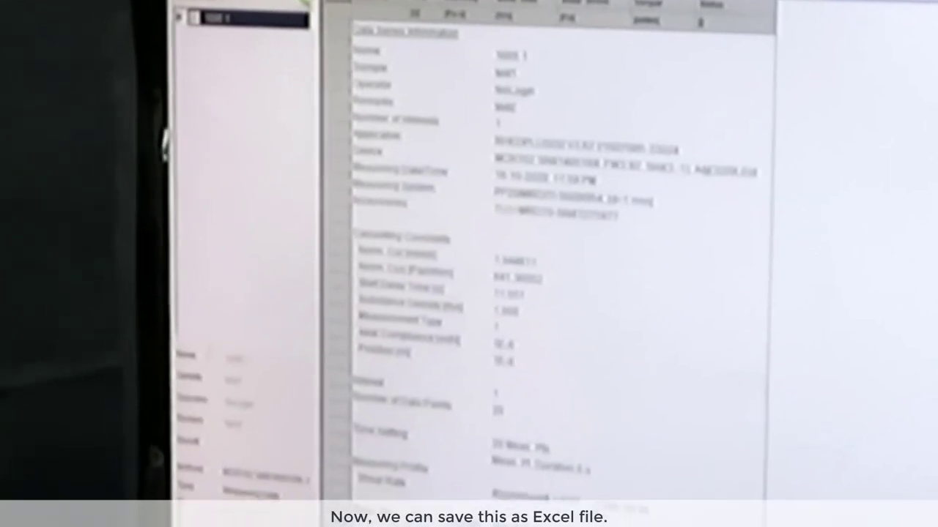
pyautogui.scroll(-5, 542, 264)
pyautogui.scroll(-2, 564, 293)
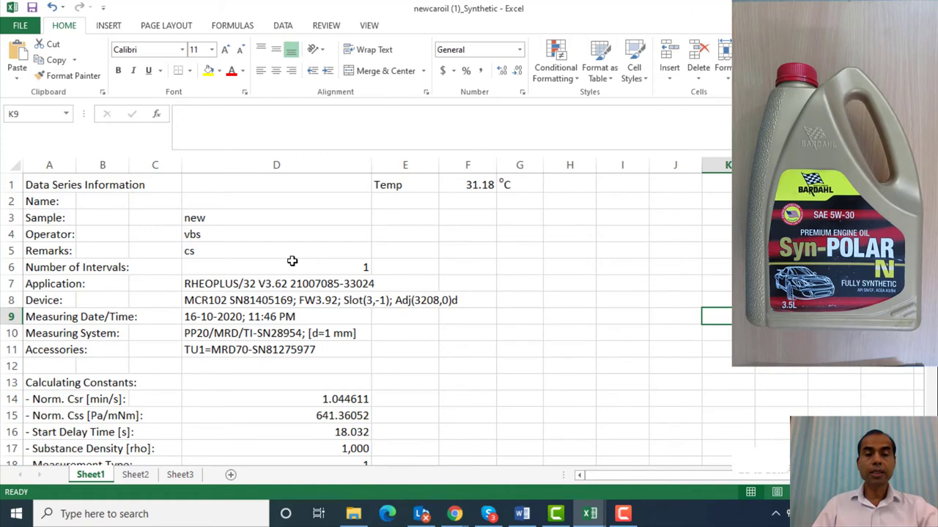
# Review the synthetic car oil measurement's header, calculating constants, time setting and shear rate profile down to the start of the data table.
pyautogui.scroll(-3, 292, 261)
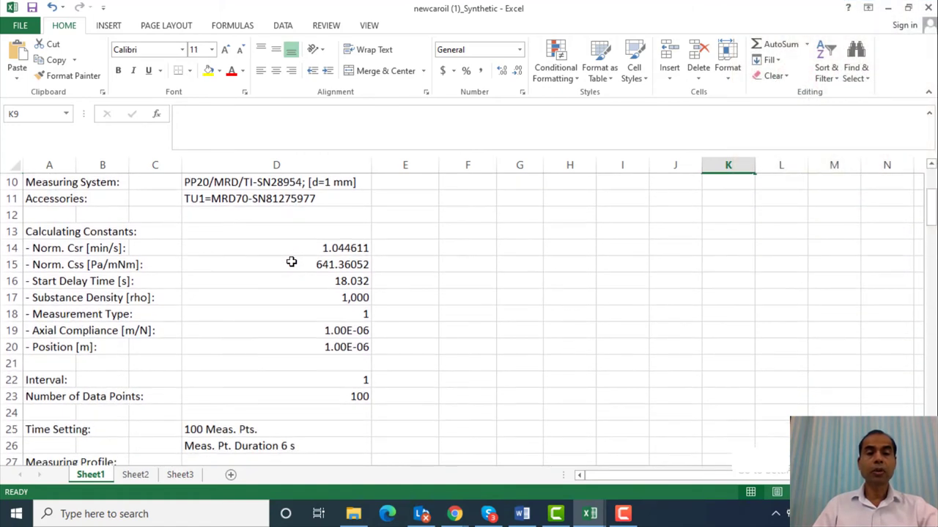
pyautogui.scroll(-2, 292, 261)
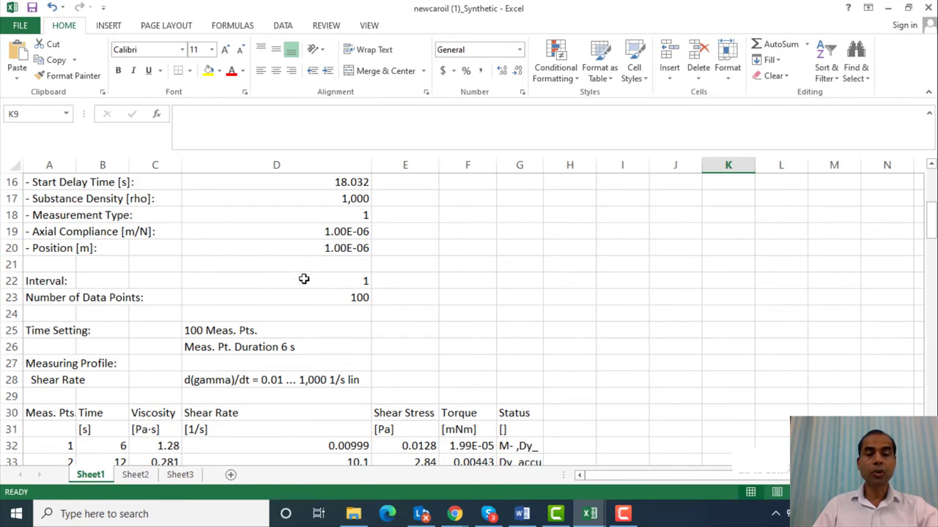
pyautogui.scroll(-3, 302, 282)
pyautogui.scroll(-1, 303, 283)
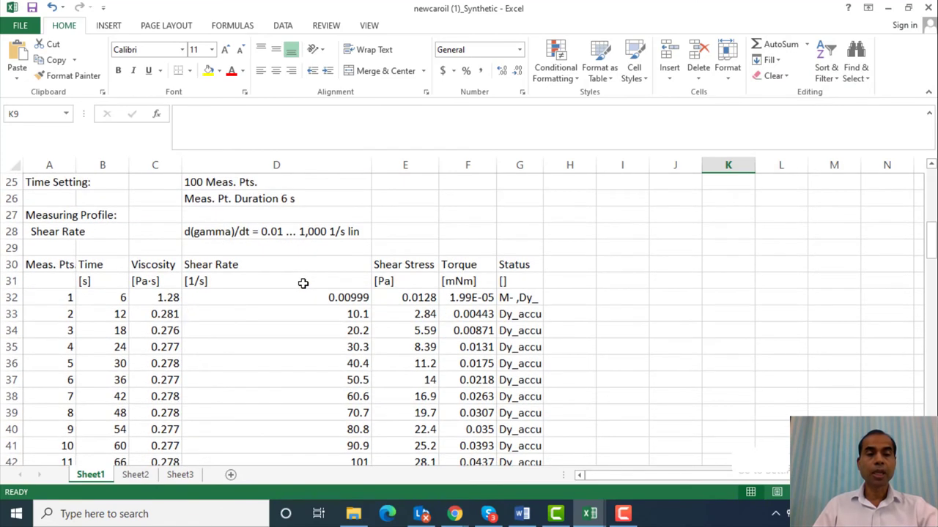
pyautogui.scroll(-2, 302, 283)
pyautogui.scroll(1, 304, 283)
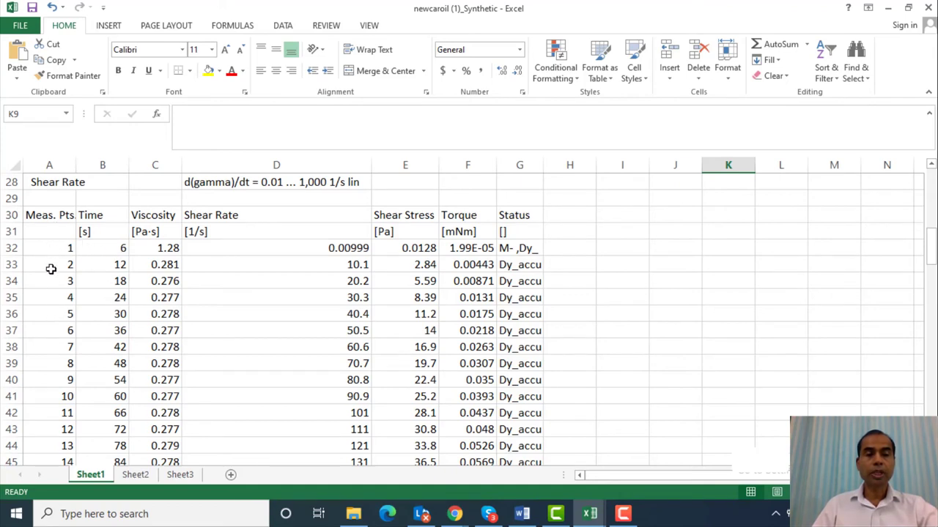
# Look through the measuring point numbers in column A to the last row and return to the table's header.
pyautogui.scroll(-2, 48, 363)
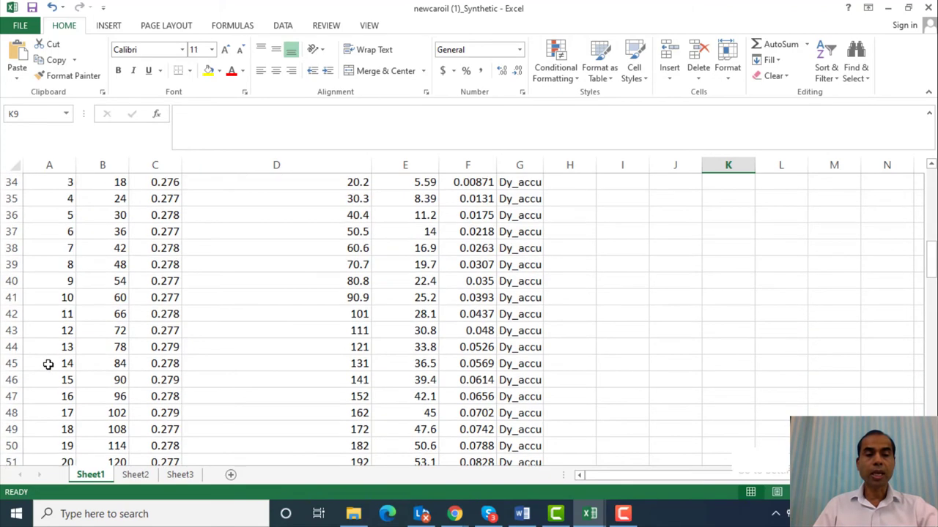
pyautogui.scroll(-12, 49, 363)
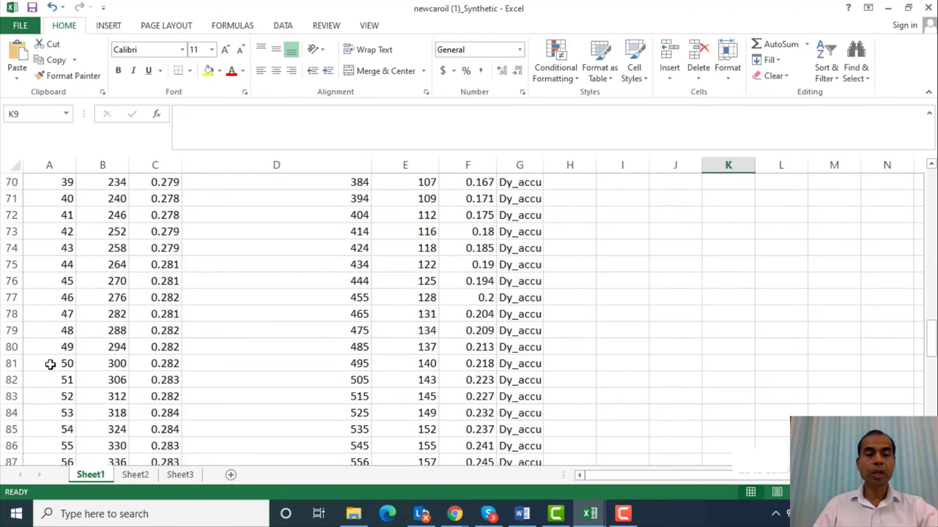
pyautogui.scroll(-18, 49, 364)
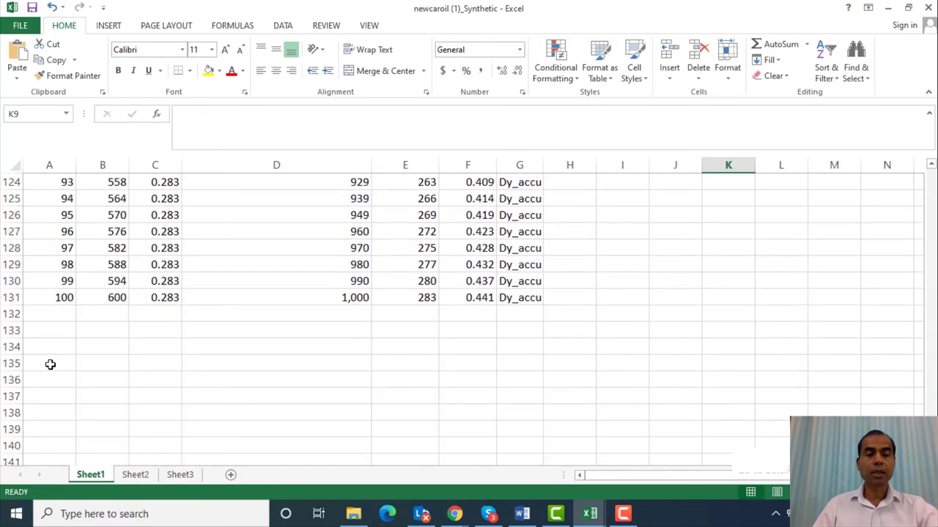
pyautogui.scroll(20, 53, 363)
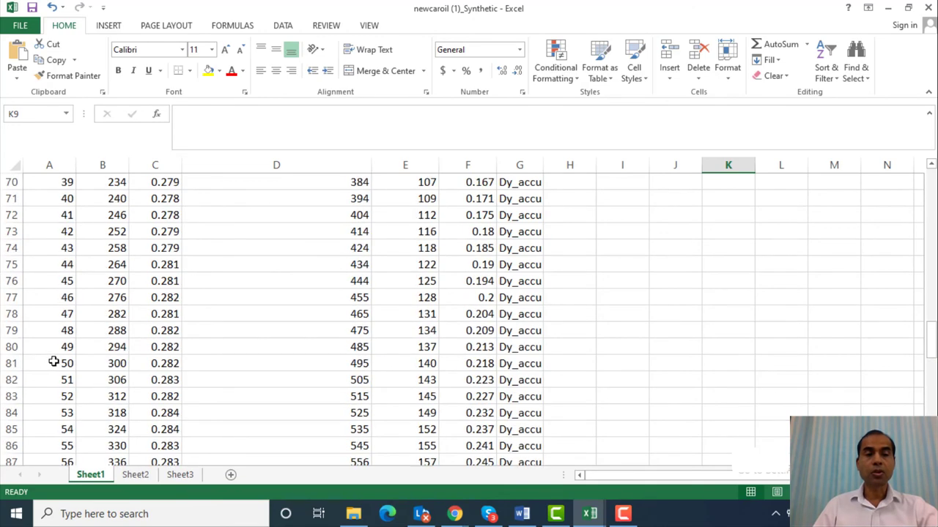
pyautogui.scroll(11, 55, 361)
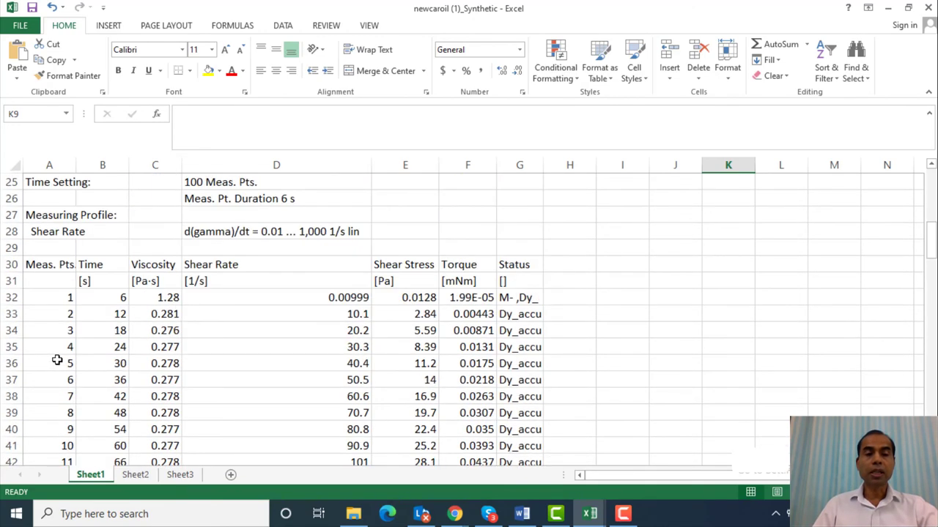
# Examine the Time column from the first to the last measuring point and return to the start of the data.
pyautogui.scroll(-1, 58, 360)
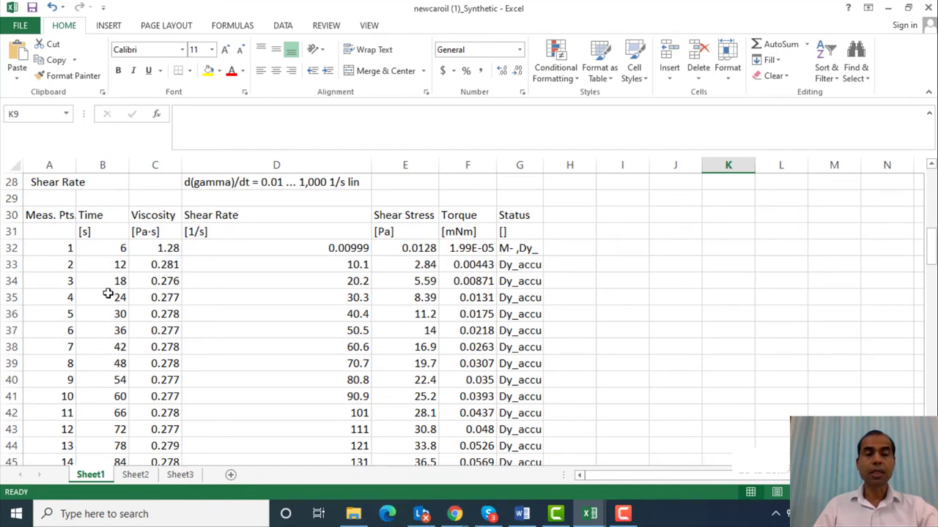
pyautogui.scroll(-20, 107, 325)
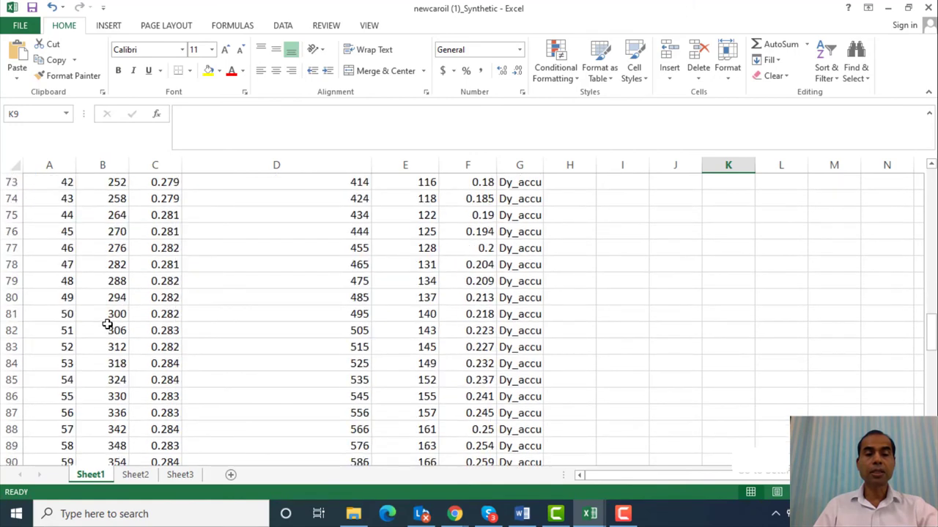
pyautogui.scroll(-6, 104, 323)
pyautogui.scroll(3, 100, 318)
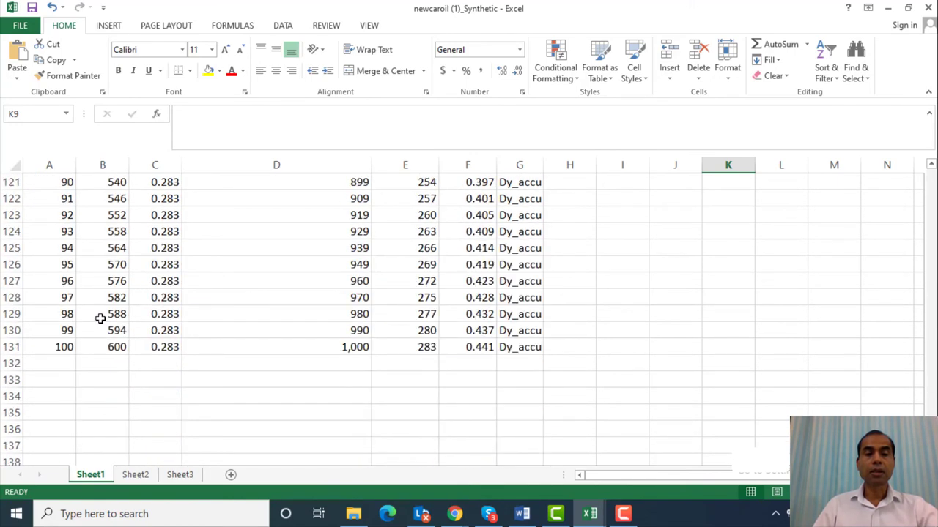
pyautogui.scroll(2, 101, 317)
pyautogui.scroll(-3, 98, 316)
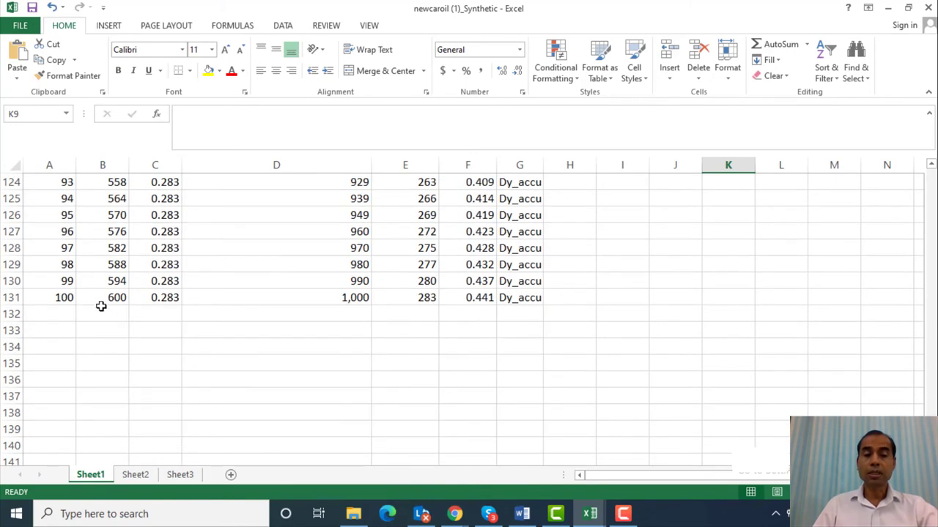
pyautogui.scroll(20, 110, 301)
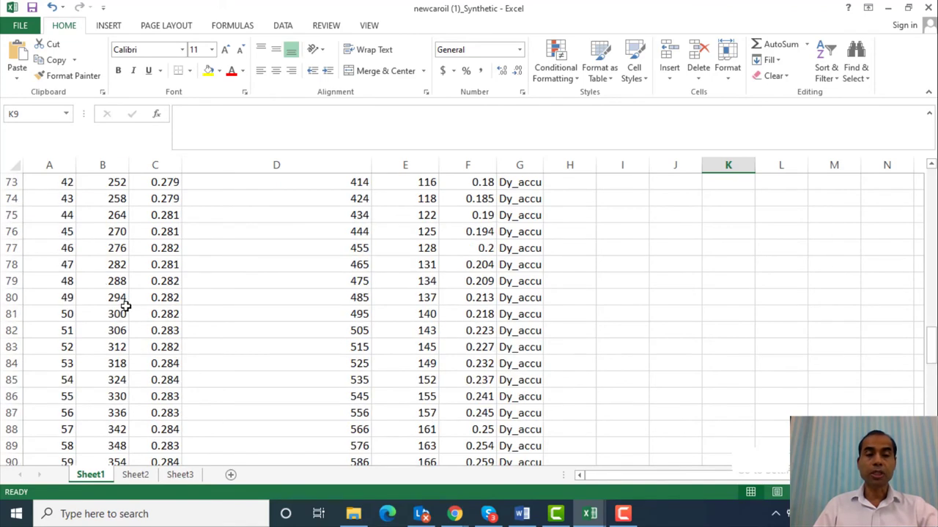
pyautogui.scroll(5, 124, 306)
pyautogui.scroll(-1, 125, 306)
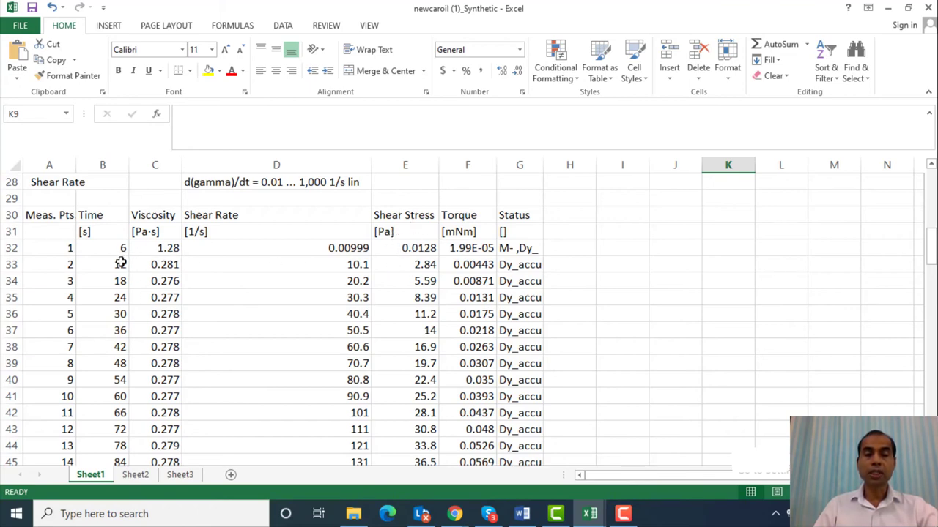
# Highlight the viscosity values in C33:C38 and check the shear rate in cell D52.
pyautogui.moveTo(137, 265); pyautogui.dragTo(142, 347)
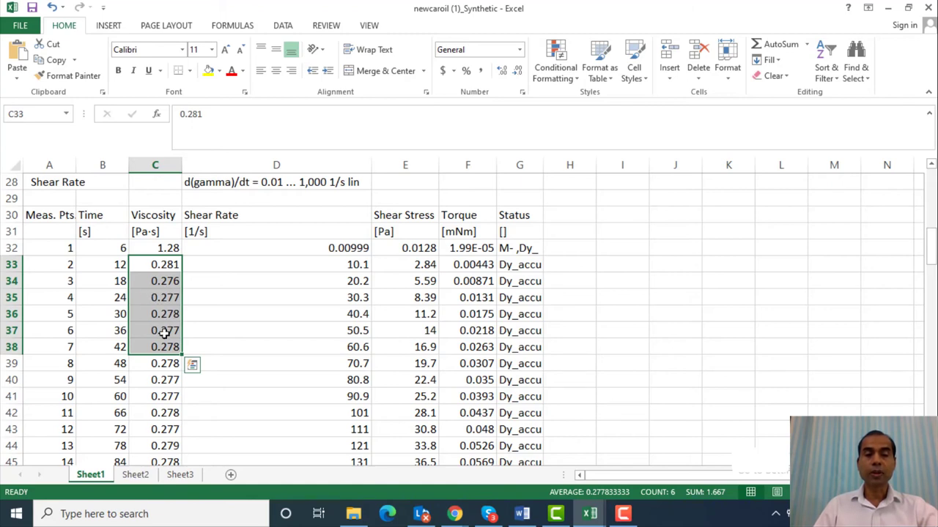
pyautogui.scroll(-3, 162, 330)
pyautogui.click(276, 454)
pyautogui.scroll(3, 174, 252)
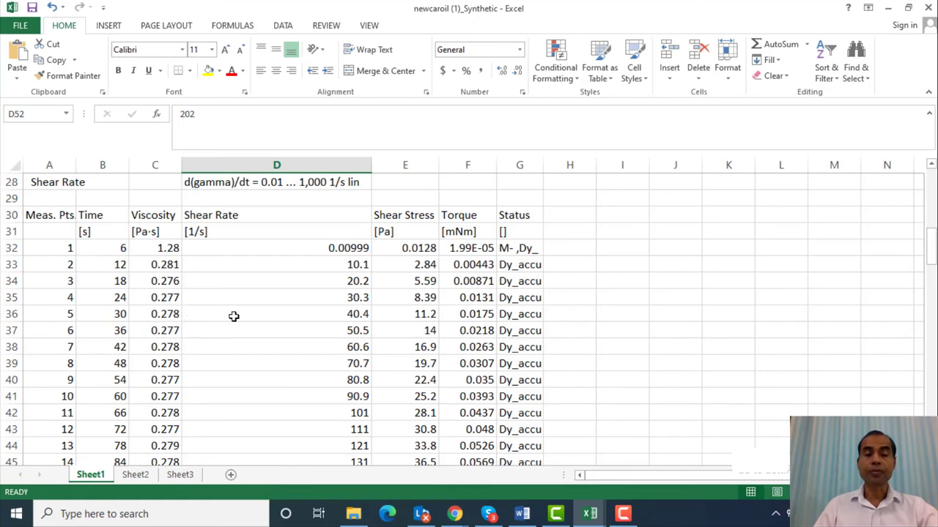
# Return to the Data Series Information at the start of the sheet, passing the measuring profile and calculating constants.
pyautogui.scroll(2, 234, 316)
pyautogui.scroll(2, 310, 257)
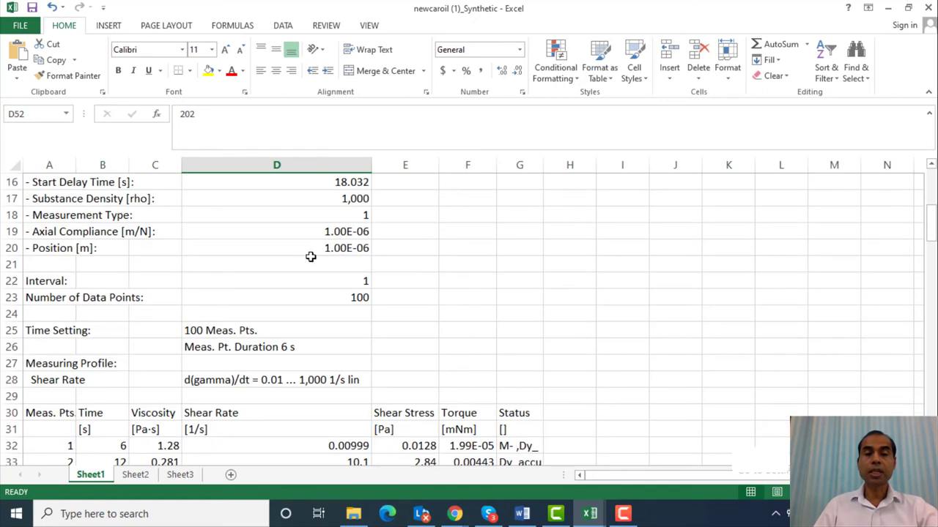
pyautogui.scroll(2, 310, 257)
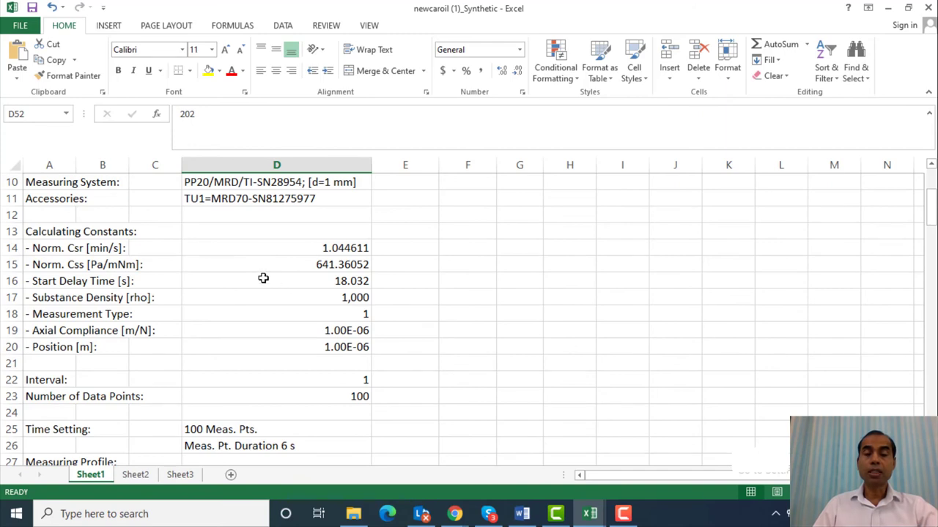
pyautogui.scroll(3, 263, 278)
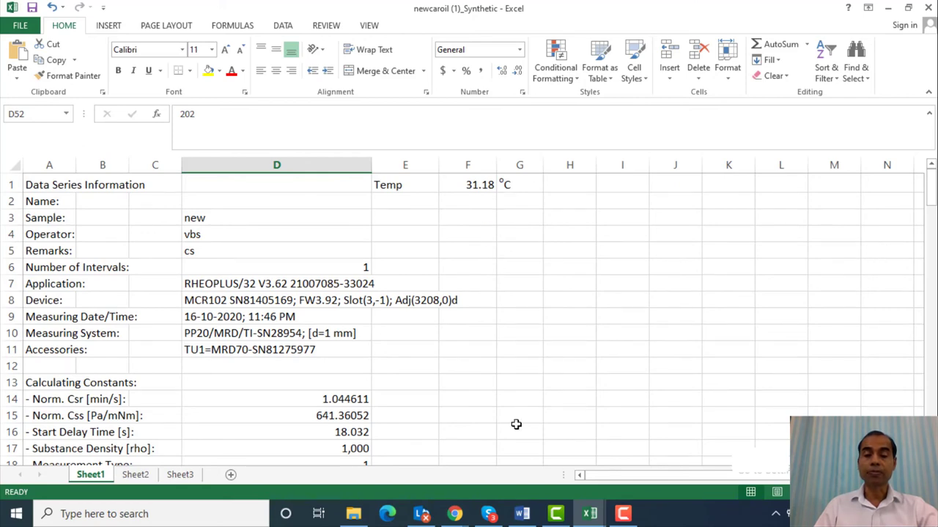
# Switch to the oliveoil (2) workbook and maximize its window.
pyautogui.click(590, 513)
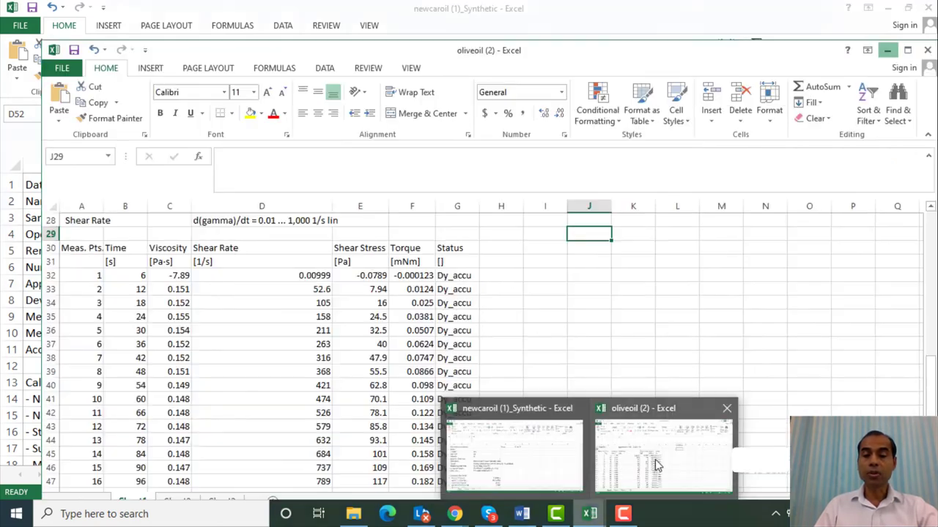
pyautogui.click(617, 482)
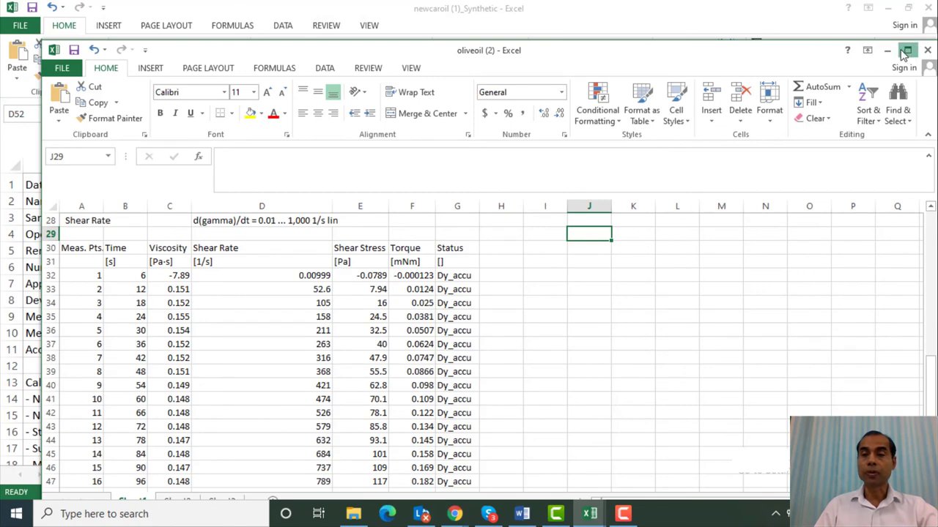
pyautogui.click(907, 50)
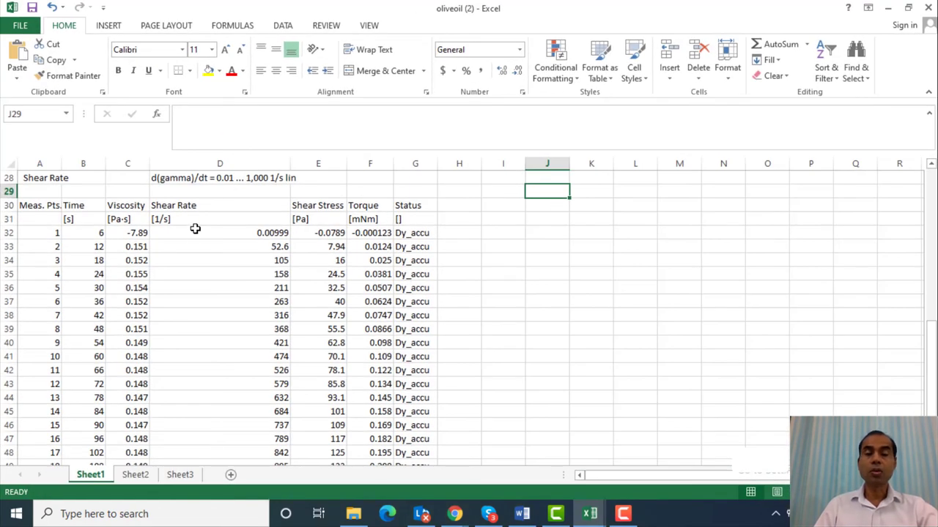
# Review the olive oil measurement's time setting and shear rate profile, and enlarge the view of its data table.
pyautogui.scroll(4, 219, 245)
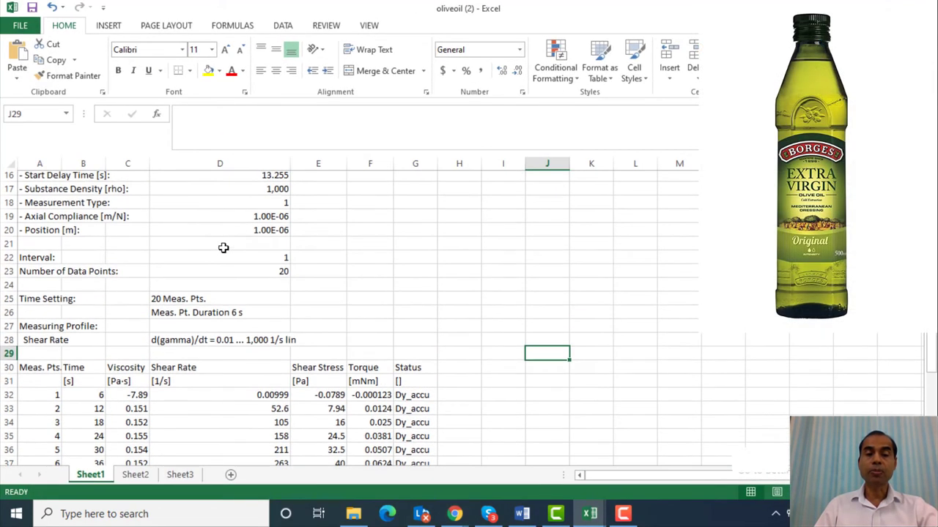
pyautogui.scroll(2, 223, 248)
pyautogui.scroll(-3, 224, 247)
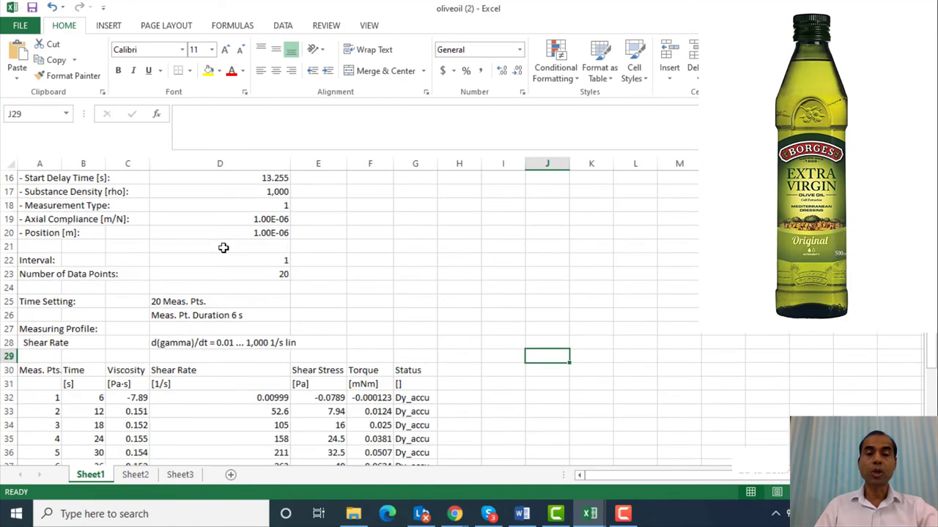
pyautogui.scroll(-3, 223, 249)
pyautogui.scroll(3, 172, 299)
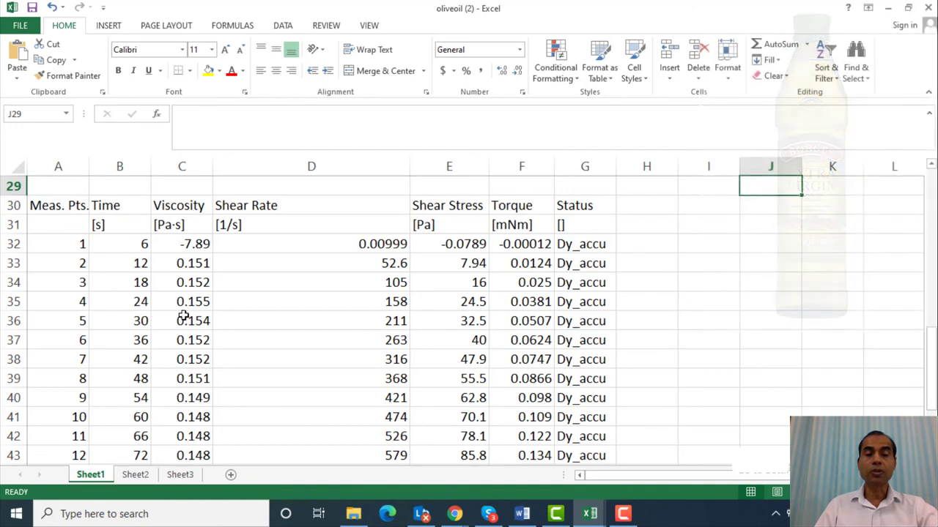
# Examine the olive oil viscosity column through the last measuring point and return to the first data rows.
pyautogui.scroll(-5, 205, 338)
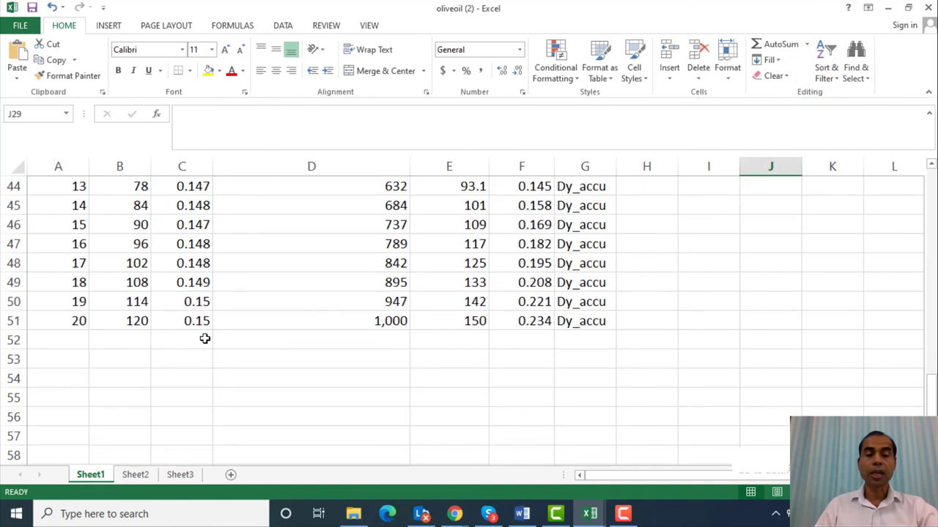
pyautogui.scroll(6, 206, 339)
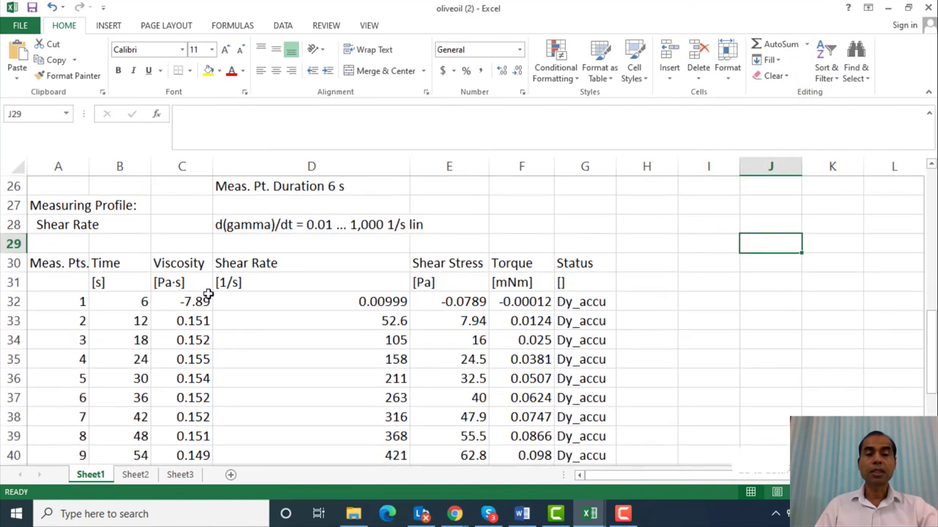
pyautogui.scroll(-1, 209, 317)
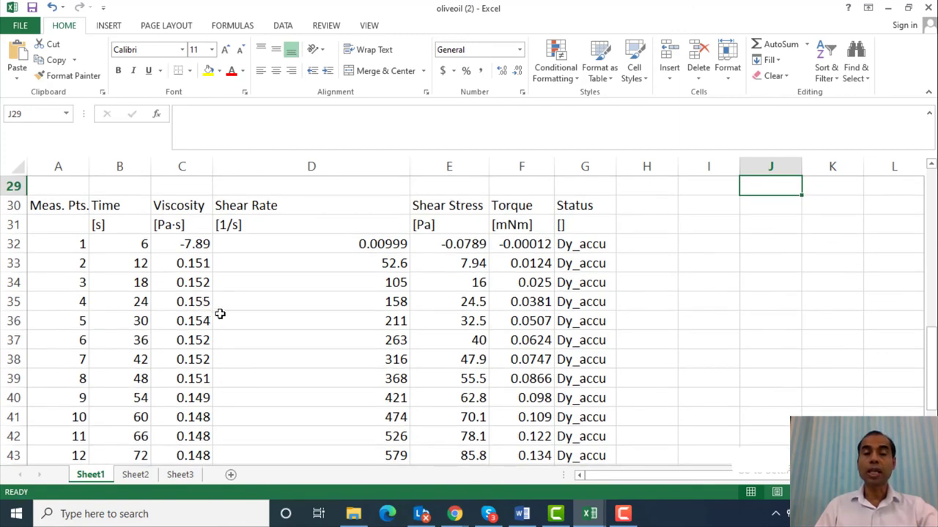
# Switch back to the newcaroil (1)_Synthetic workbook and inspect the first data point of the shear stress versus shear rate chart.
pyautogui.moveTo(590, 513)
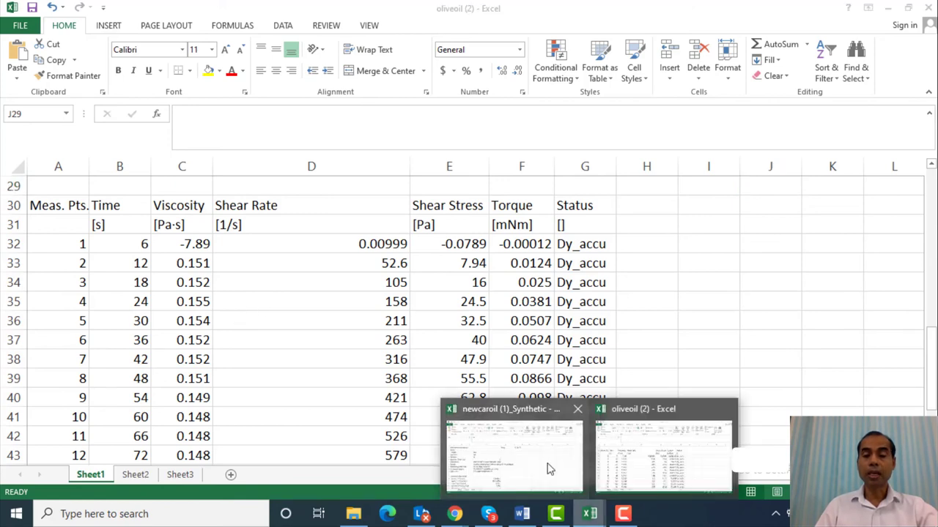
pyautogui.click(546, 469)
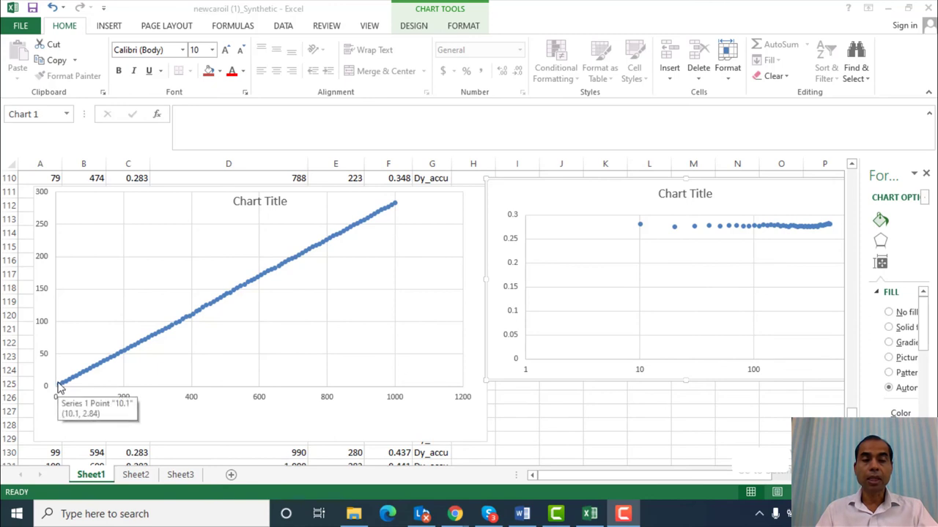
pyautogui.moveTo(58, 388)
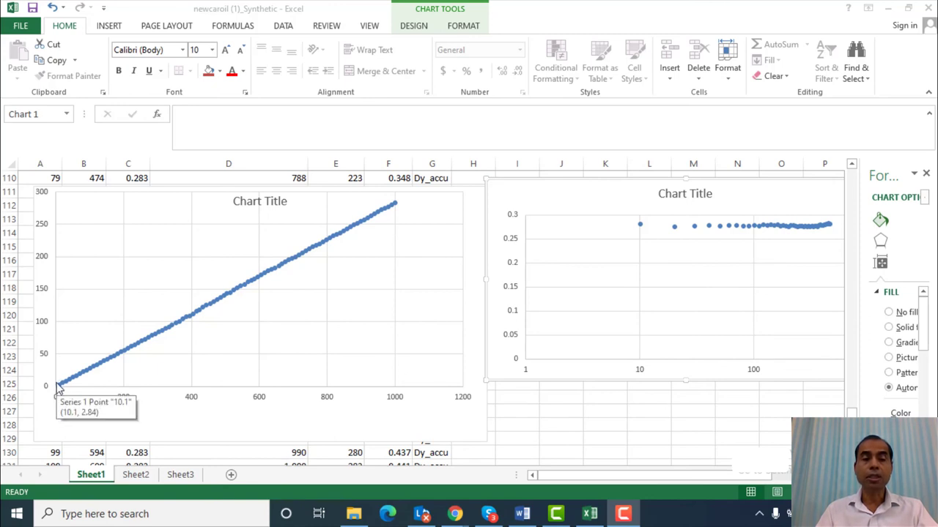